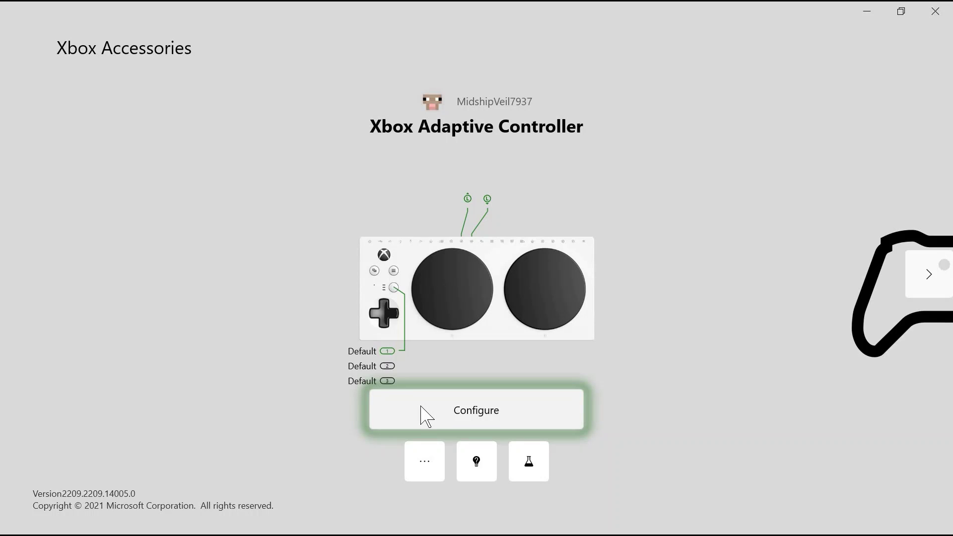
- Open the controller's profiles and look over the three Default profiles
click(420, 407)
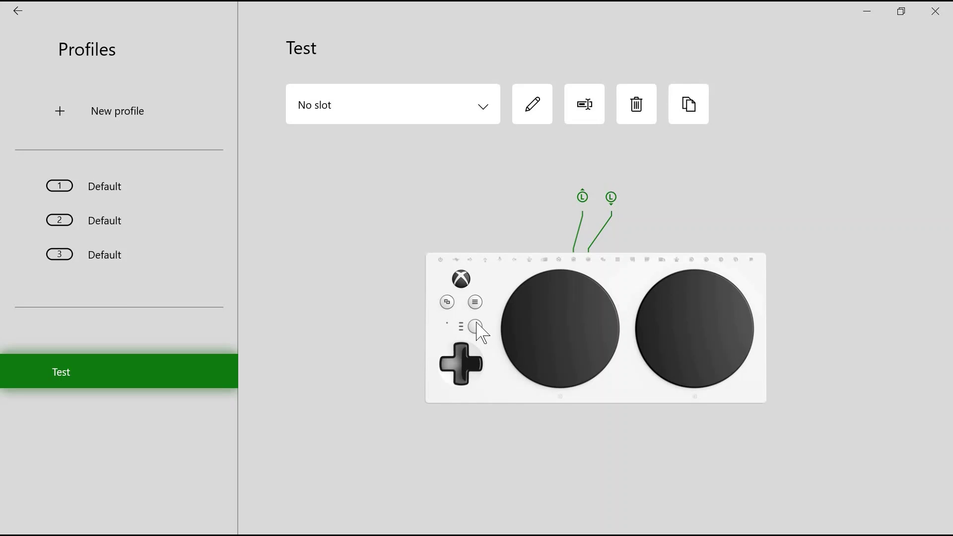
click(145, 194)
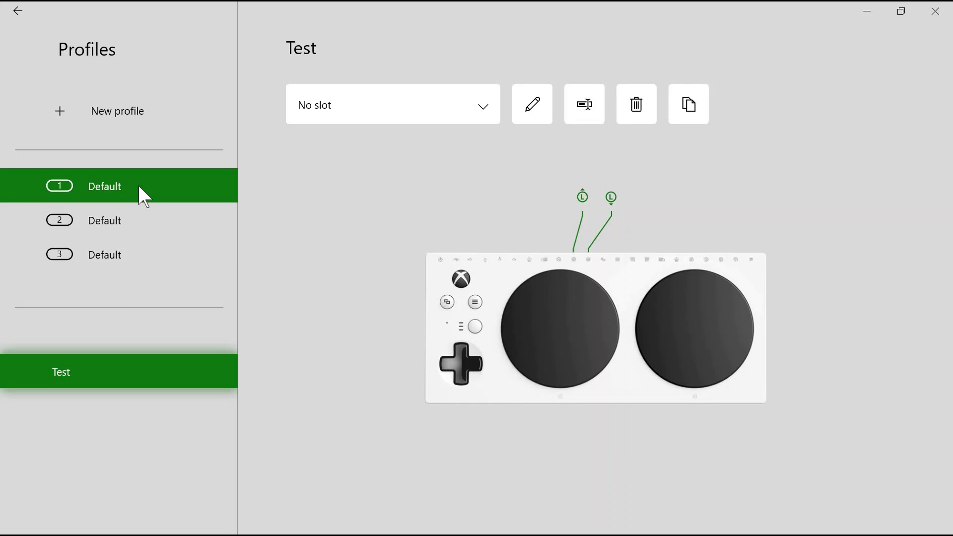
click(136, 217)
click(132, 254)
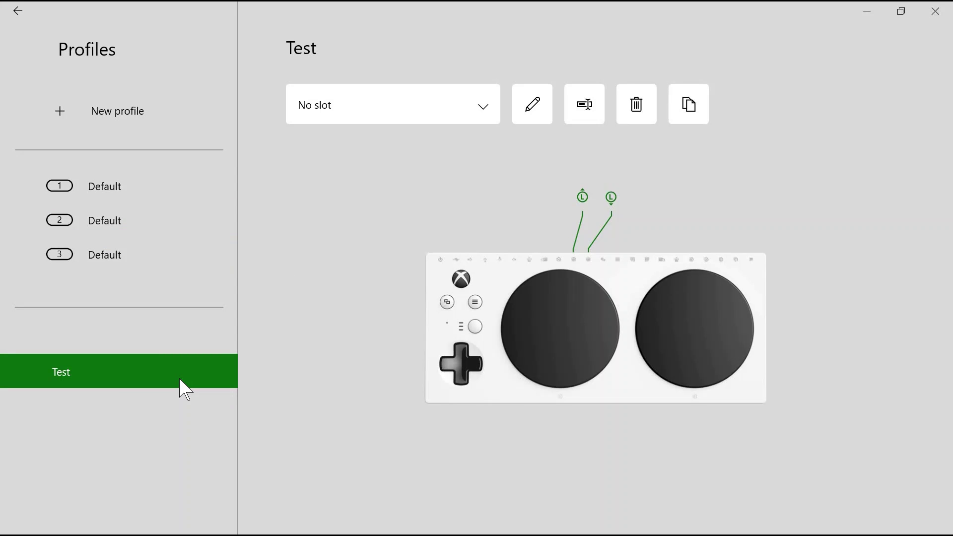
- Start and then cancel a new profile, and open the Test profile for editing
click(148, 117)
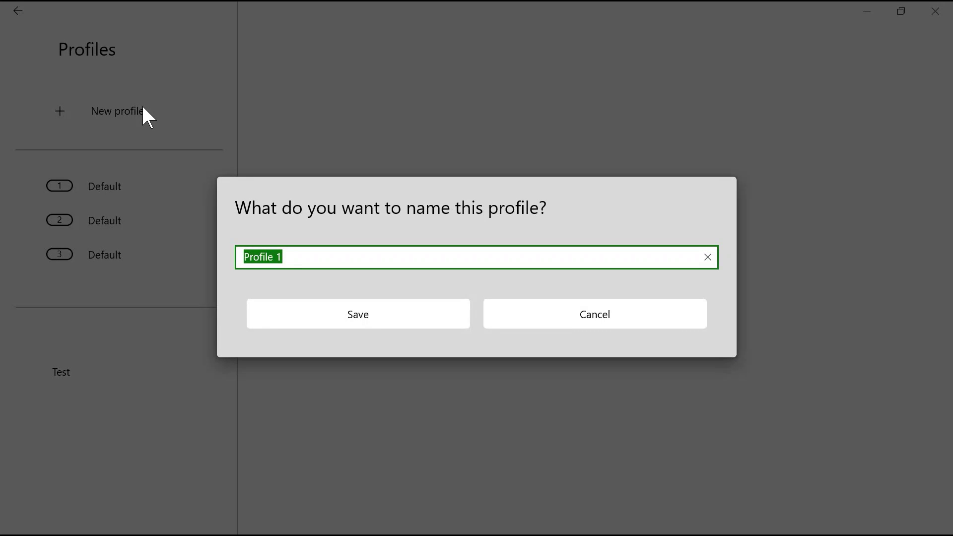
click(124, 380)
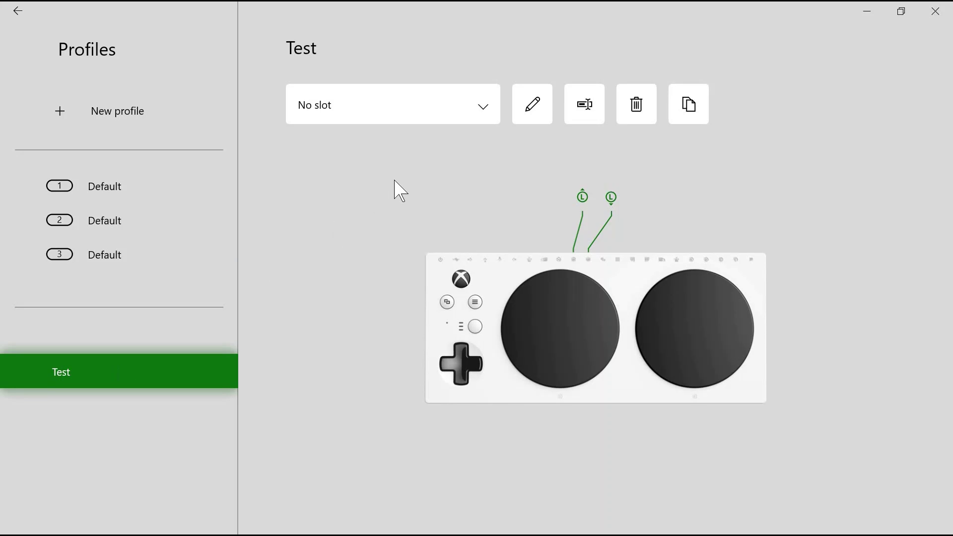
click(544, 113)
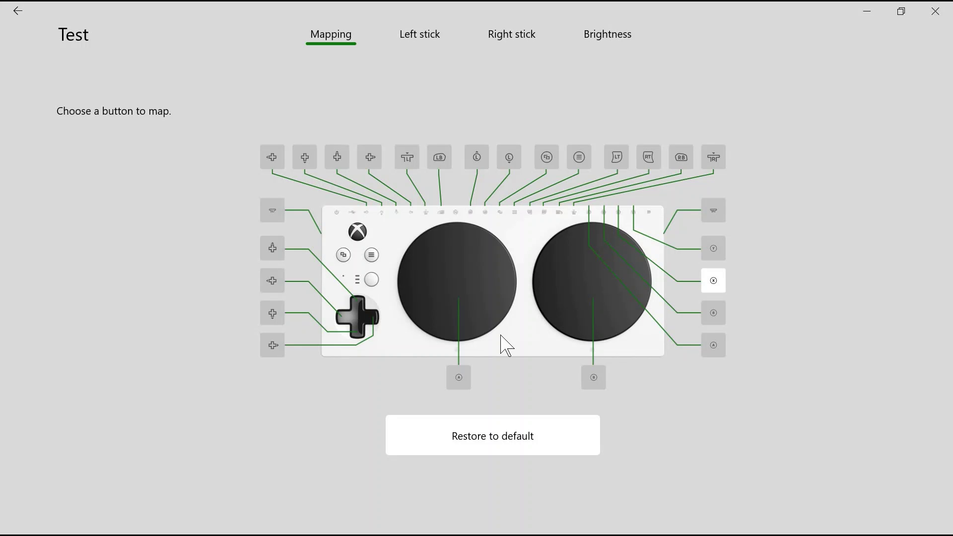
- Remap the A button's primary action to the X button
click(461, 376)
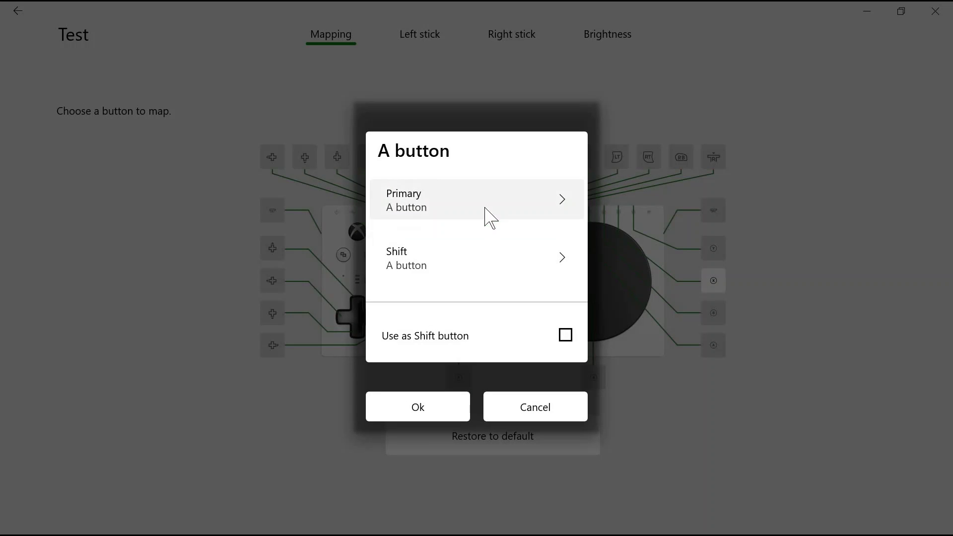
click(489, 216)
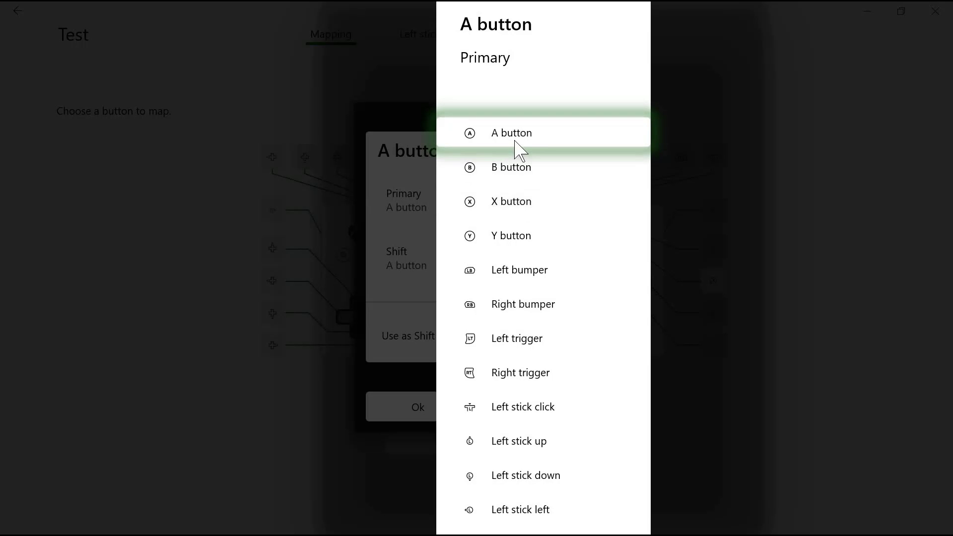
click(514, 202)
click(427, 411)
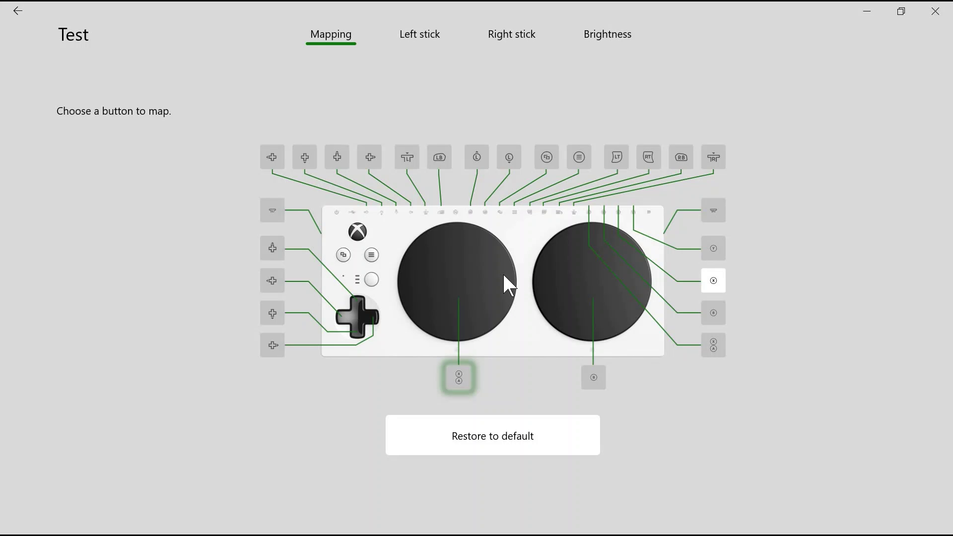
- Remap the B button's primary action to the Y button
click(593, 385)
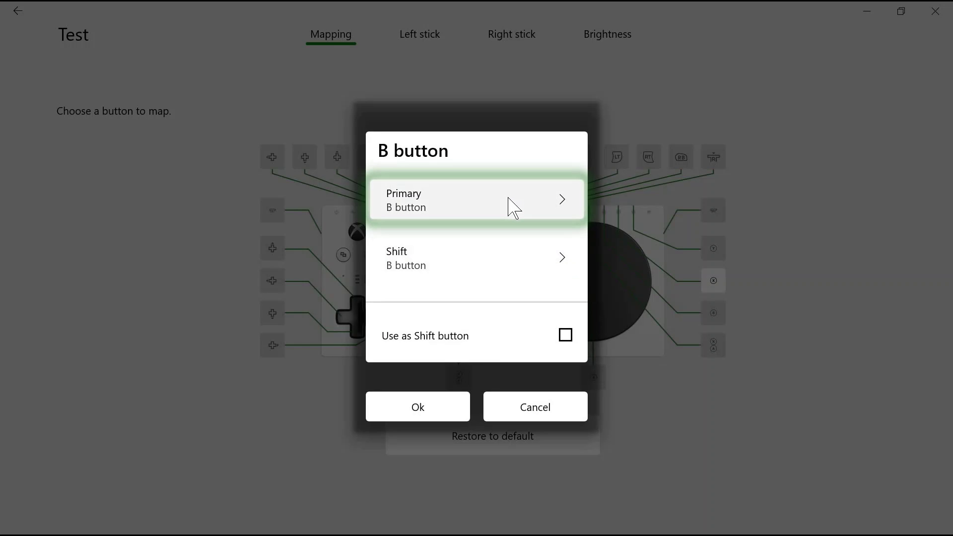
click(508, 197)
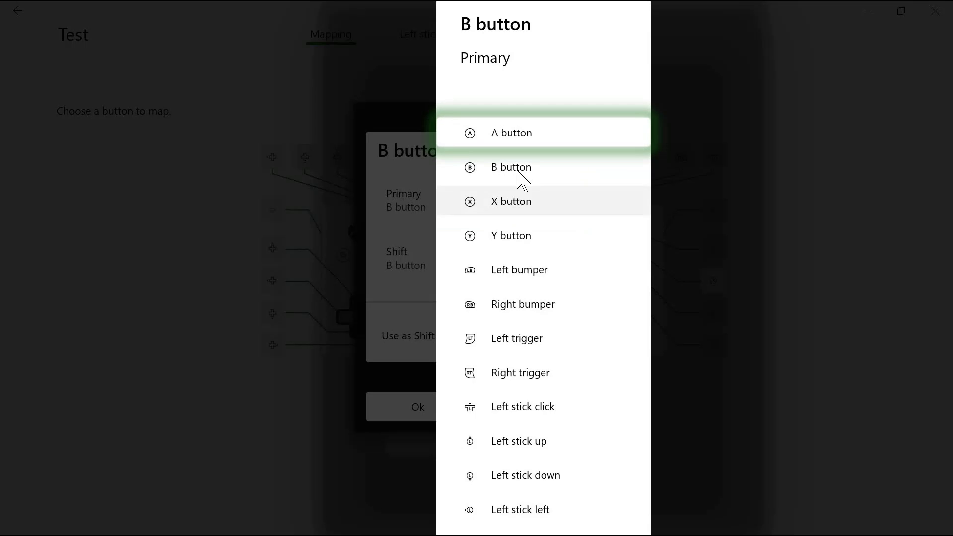
click(515, 239)
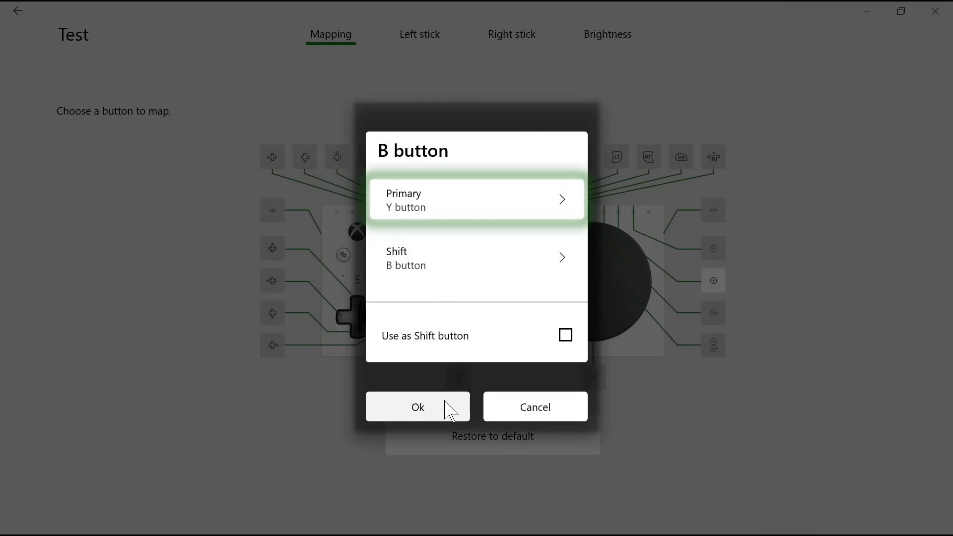
click(445, 403)
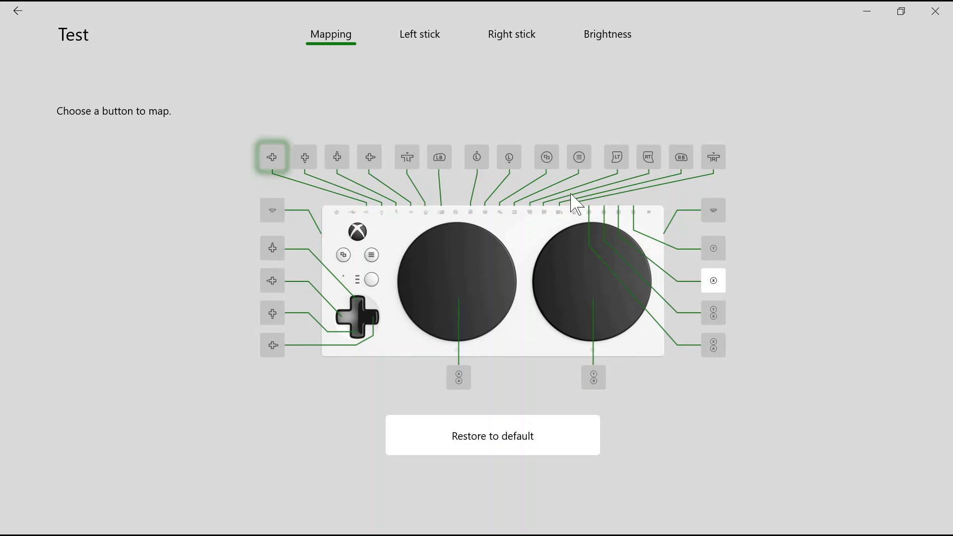
- Set the right stick's primary to swap its X and Y axes with the left stick
click(708, 217)
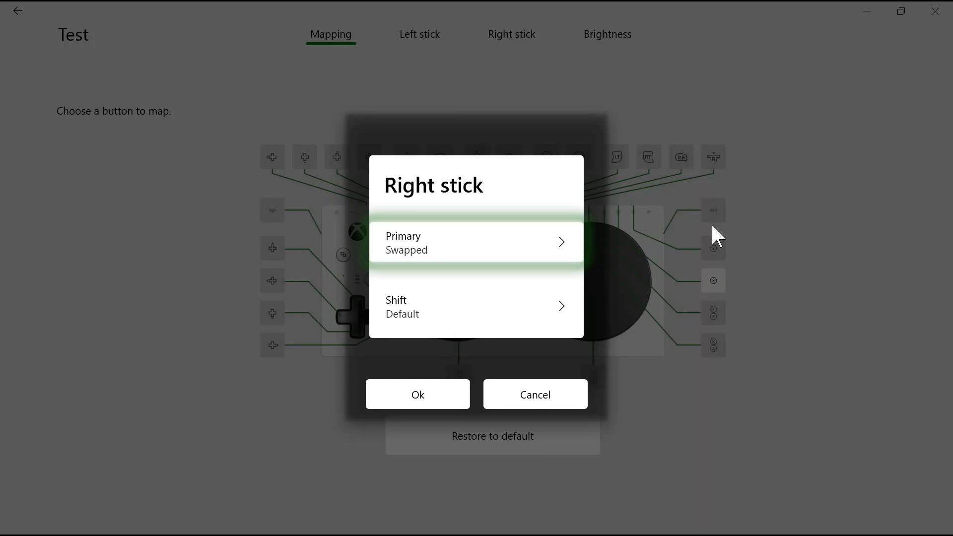
click(521, 247)
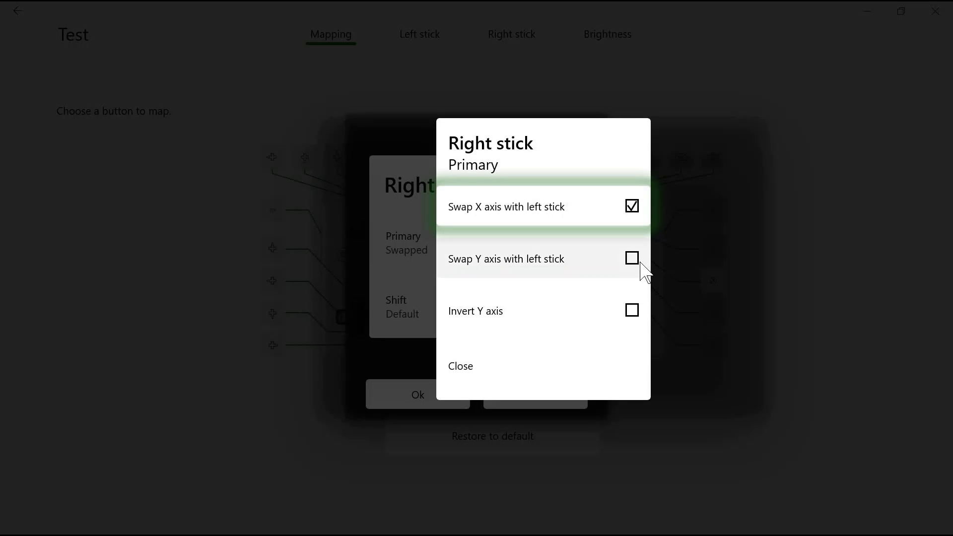
click(636, 261)
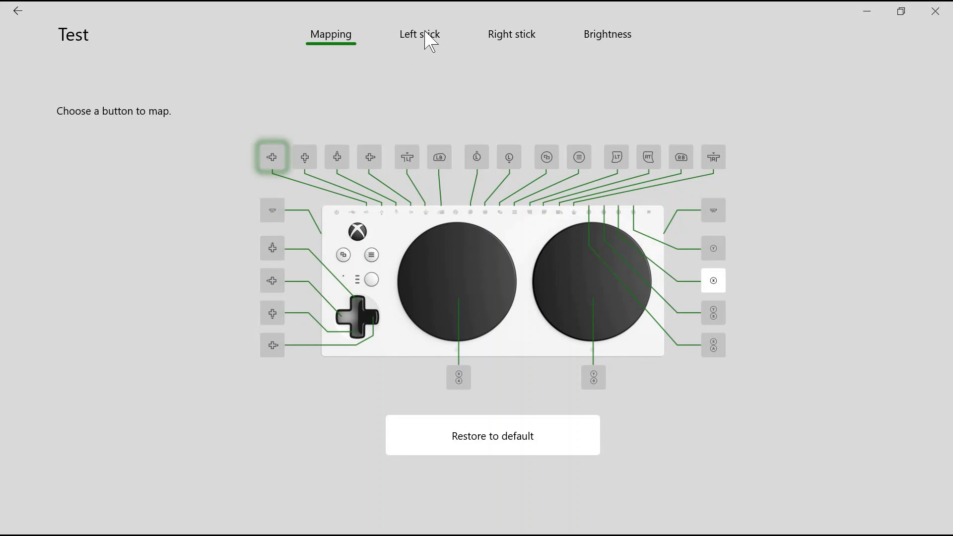
click(424, 33)
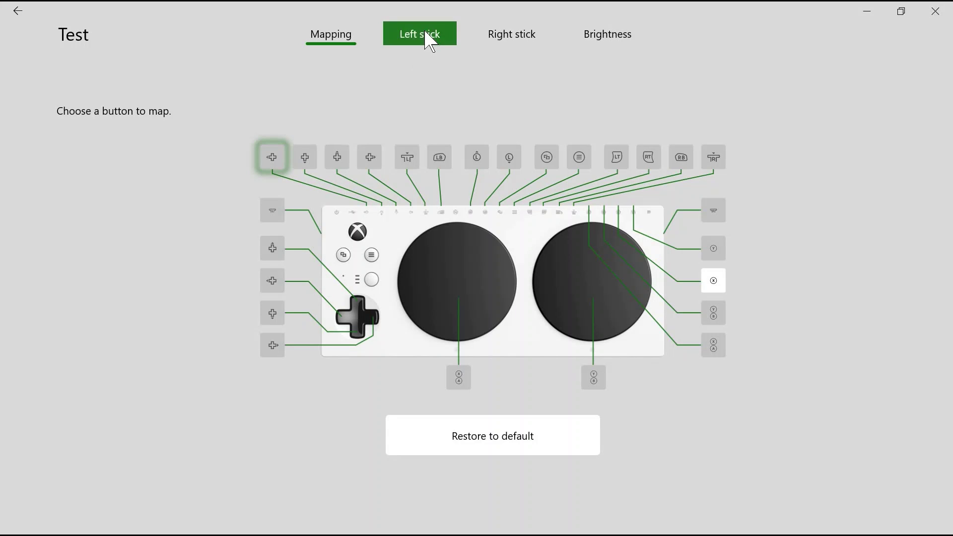
click(425, 34)
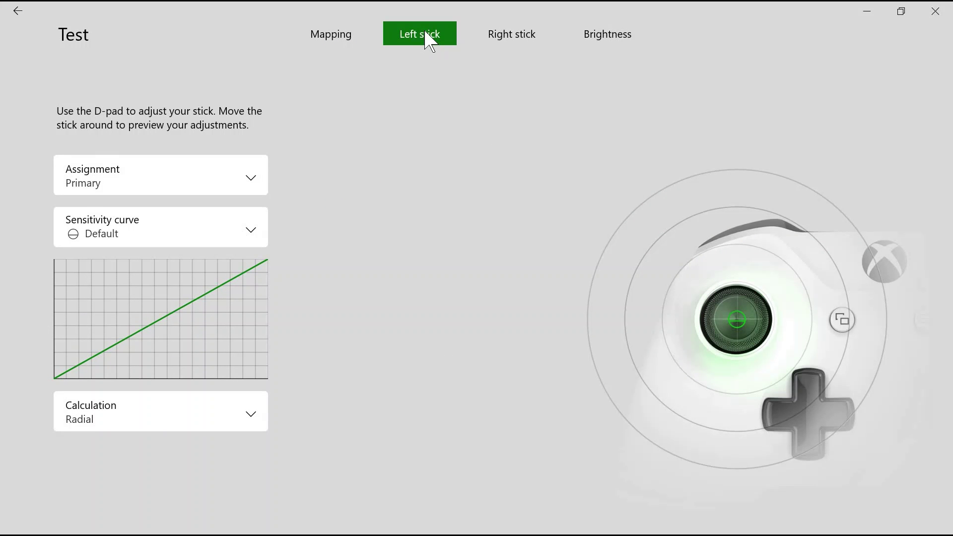
click(510, 35)
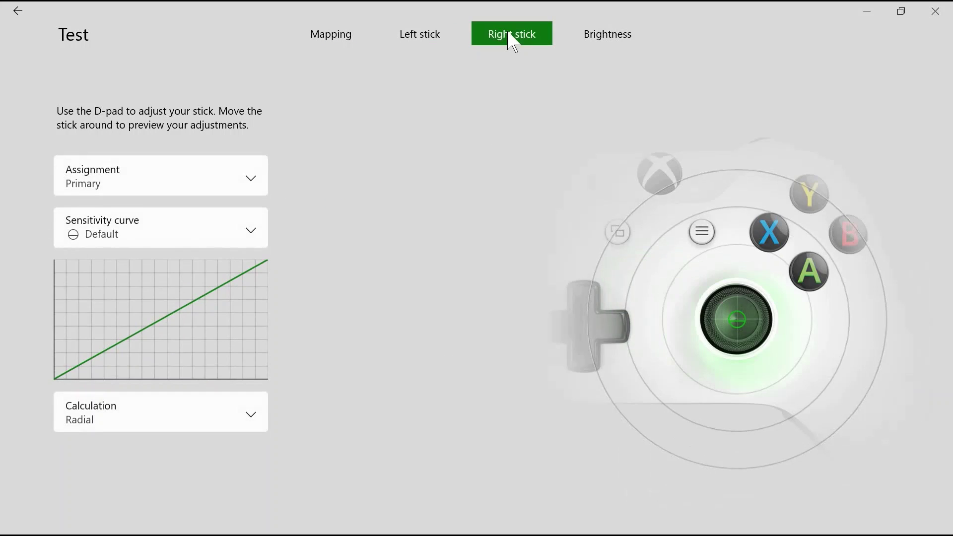
click(442, 41)
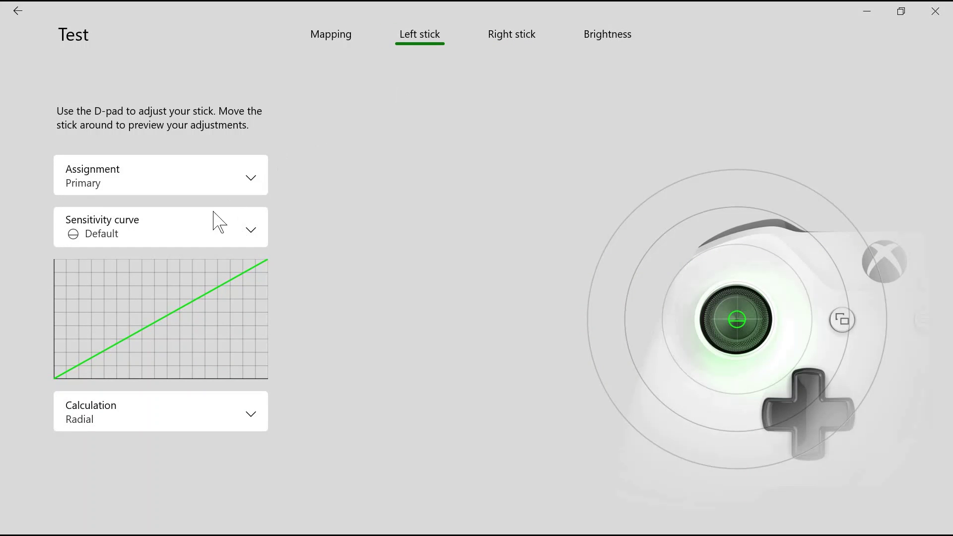
click(199, 231)
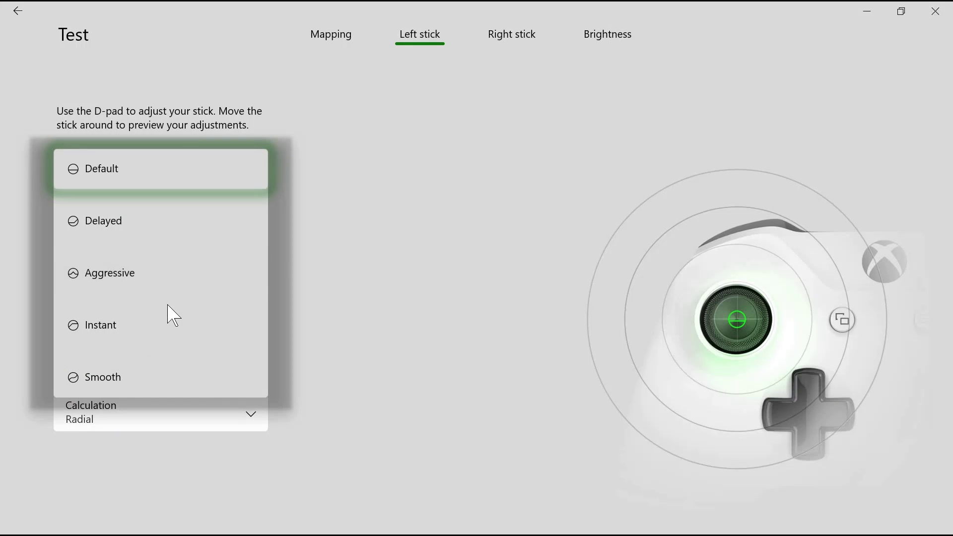
click(184, 235)
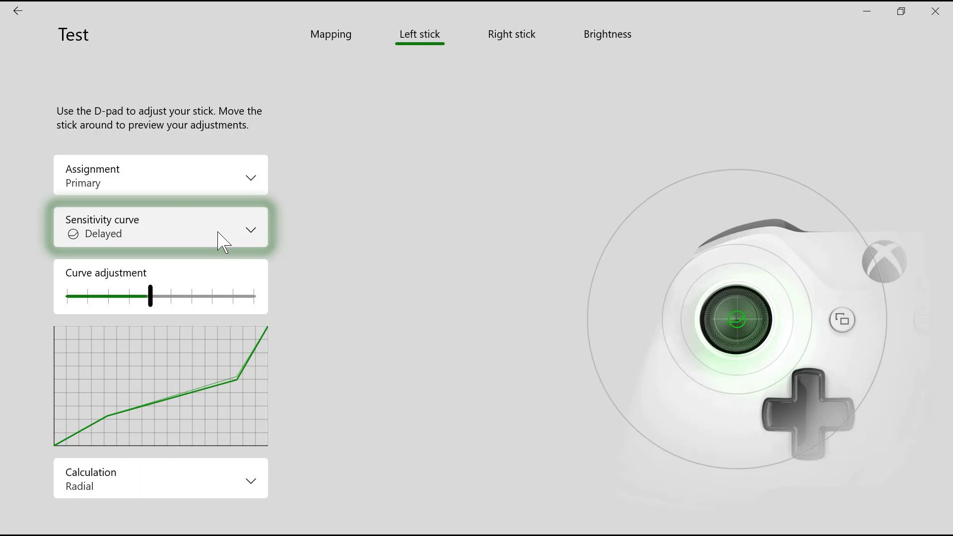
click(218, 213)
click(221, 191)
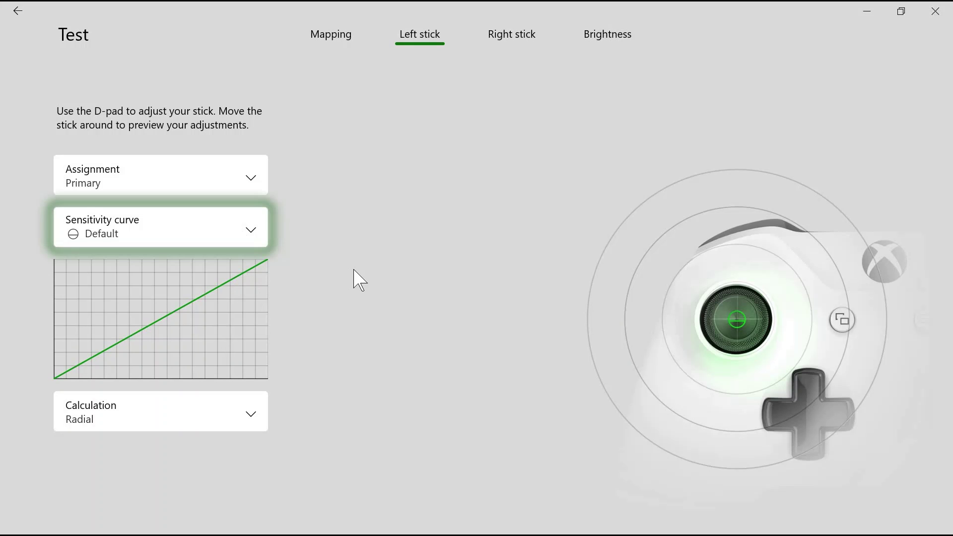
click(523, 46)
click(435, 42)
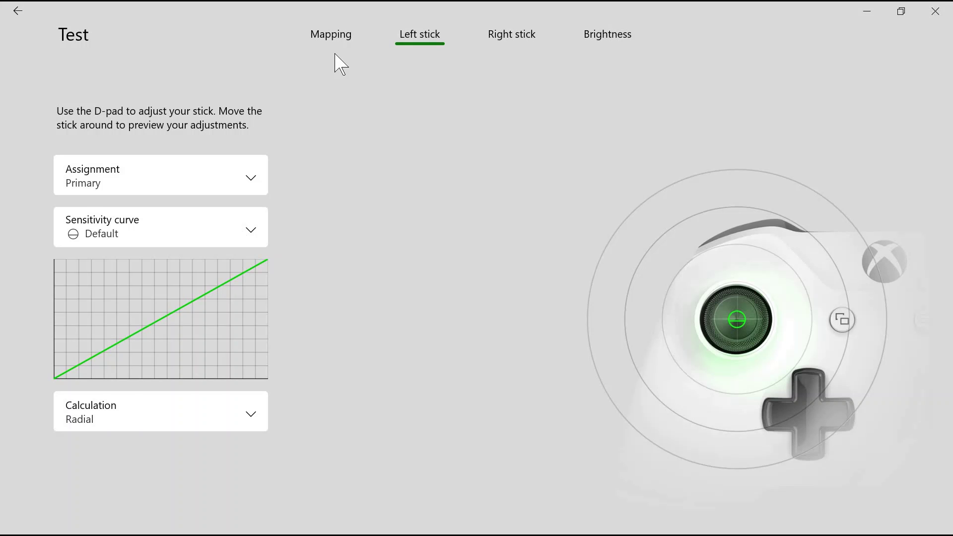
click(344, 42)
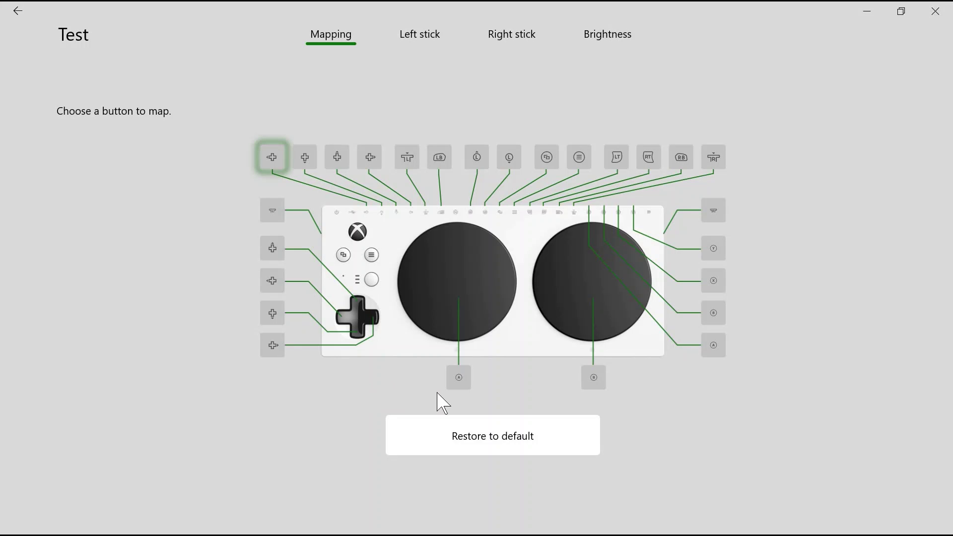
- Return to the profiles list and assign the Test profile to Slot 1
click(18, 12)
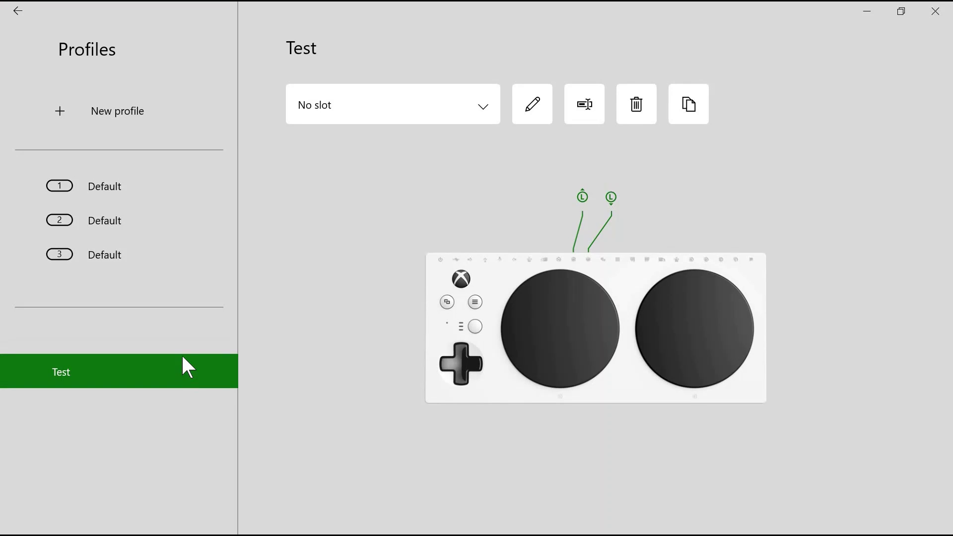
click(154, 193)
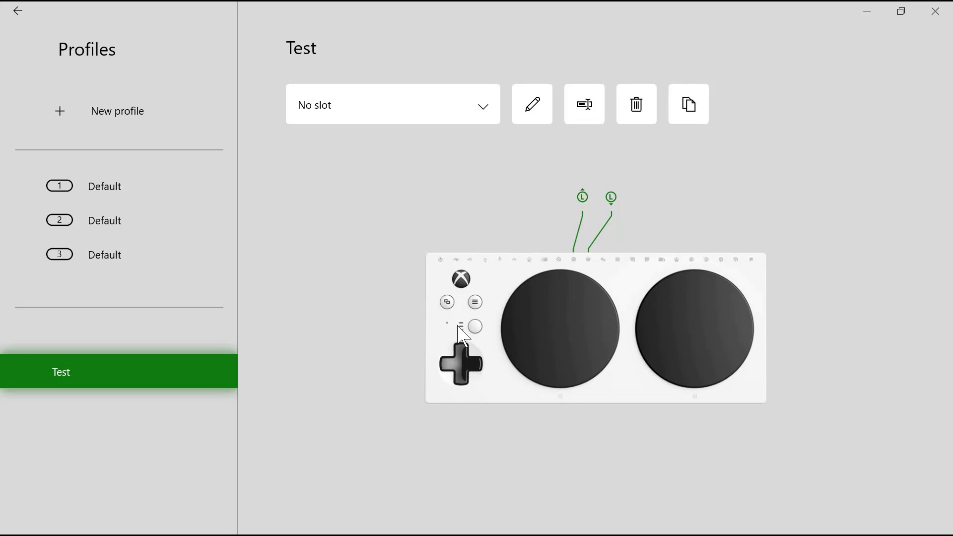
click(370, 105)
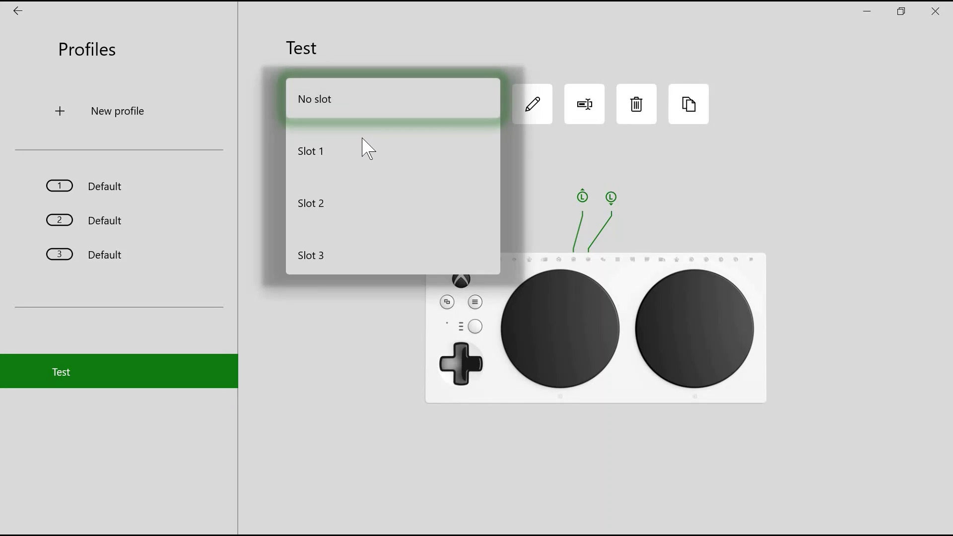
click(368, 148)
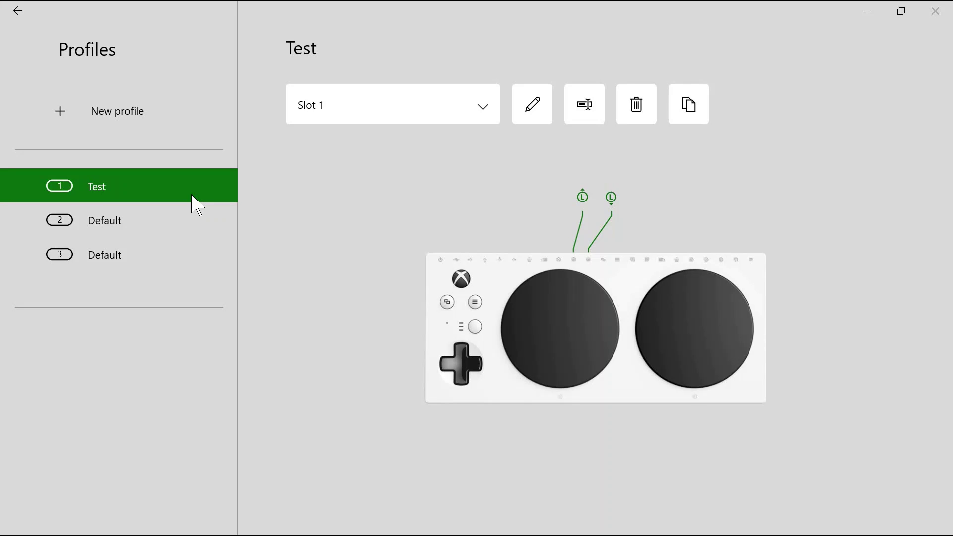
key(Tab)
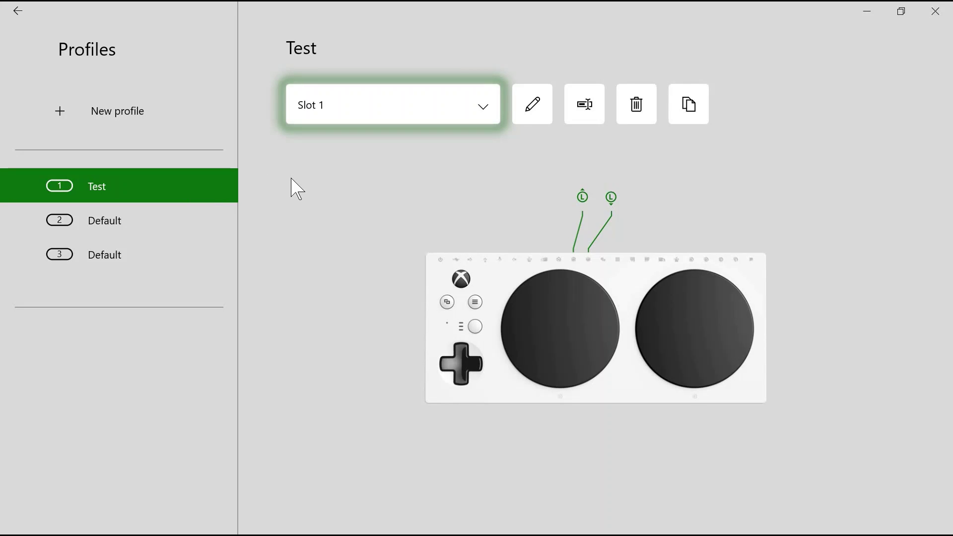